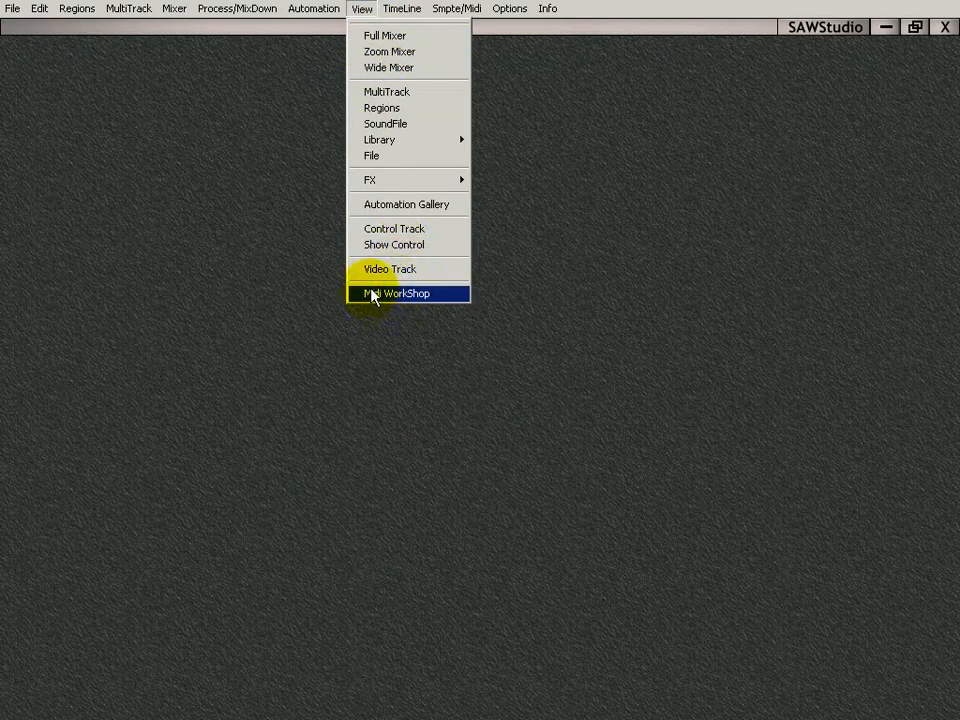
Open the Midi WorkShop and bring up its Midi Device Setup
click(396, 294)
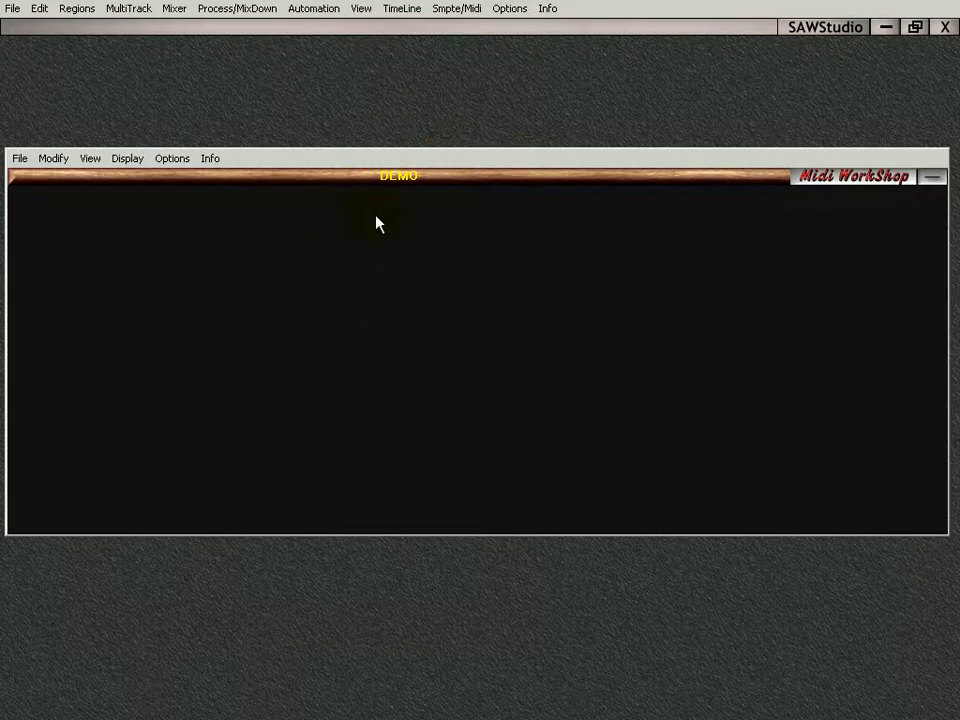
click(173, 160)
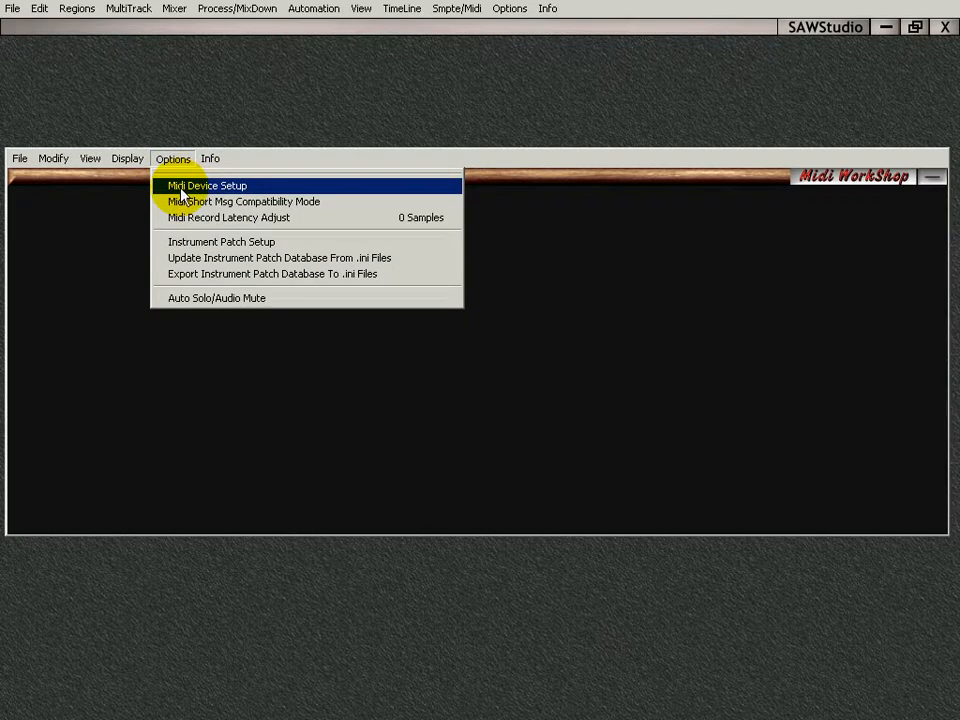
click(182, 193)
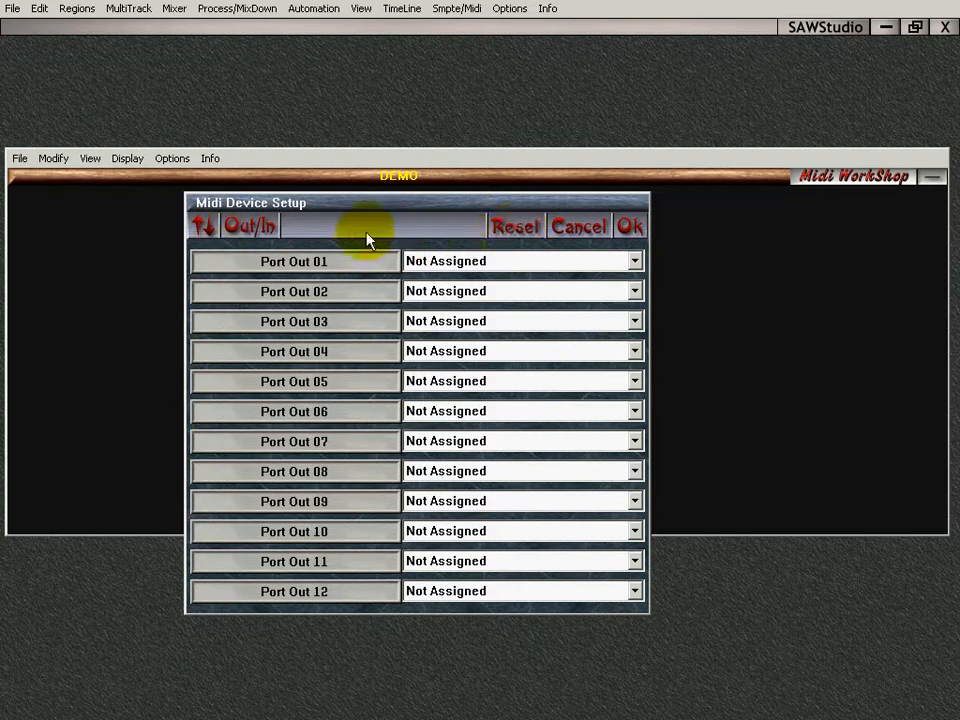
Look through both pages of output ports and the input ports 13 to 24, returning to the first output page
click(205, 228)
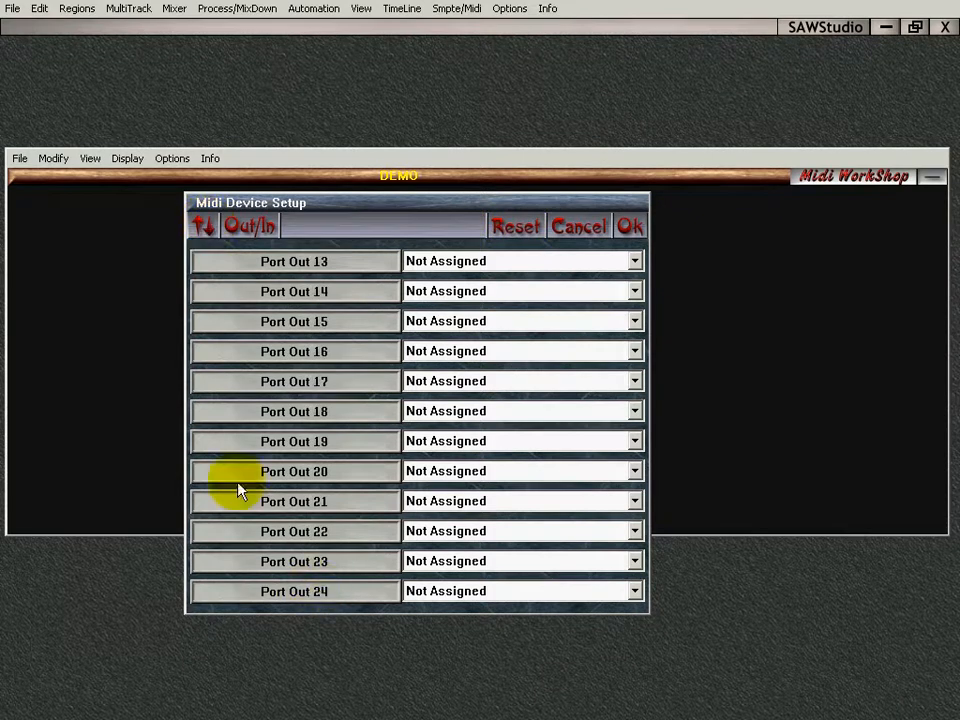
click(204, 228)
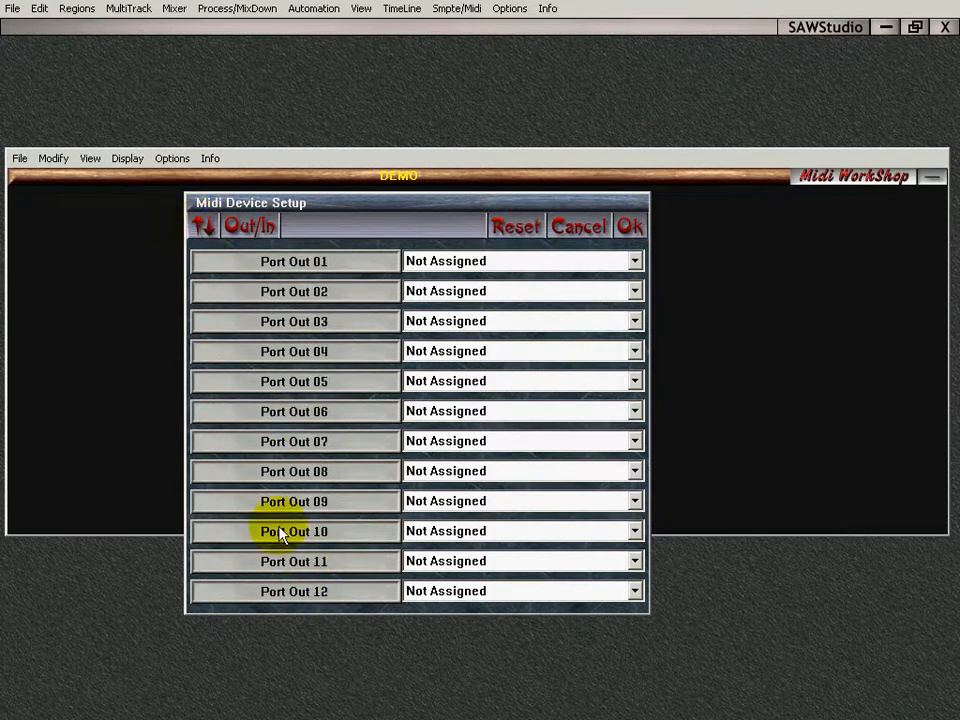
click(206, 227)
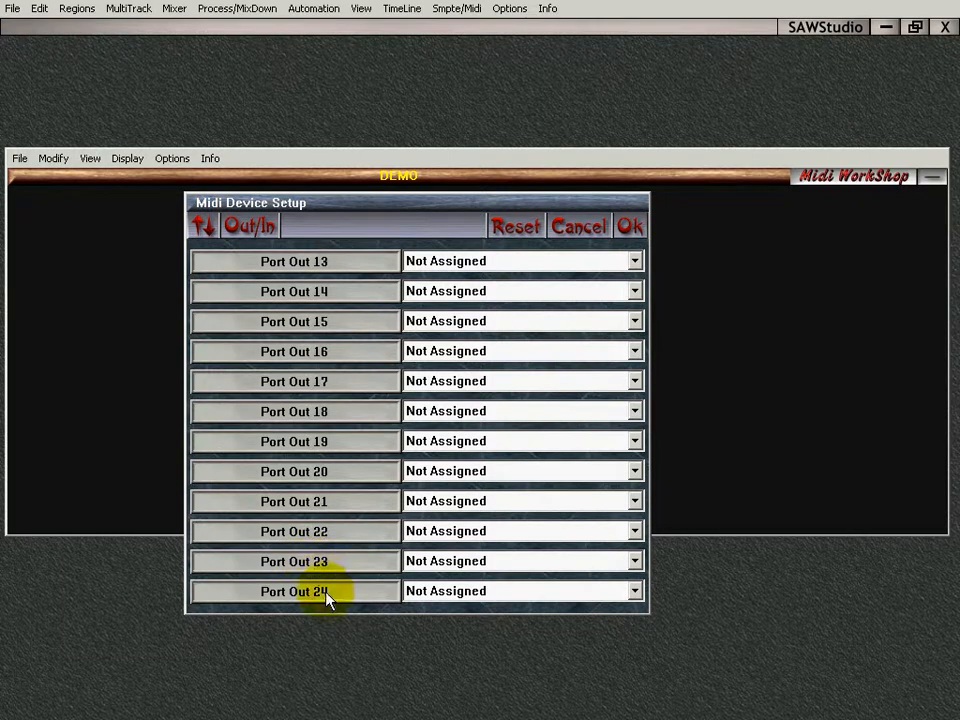
click(250, 228)
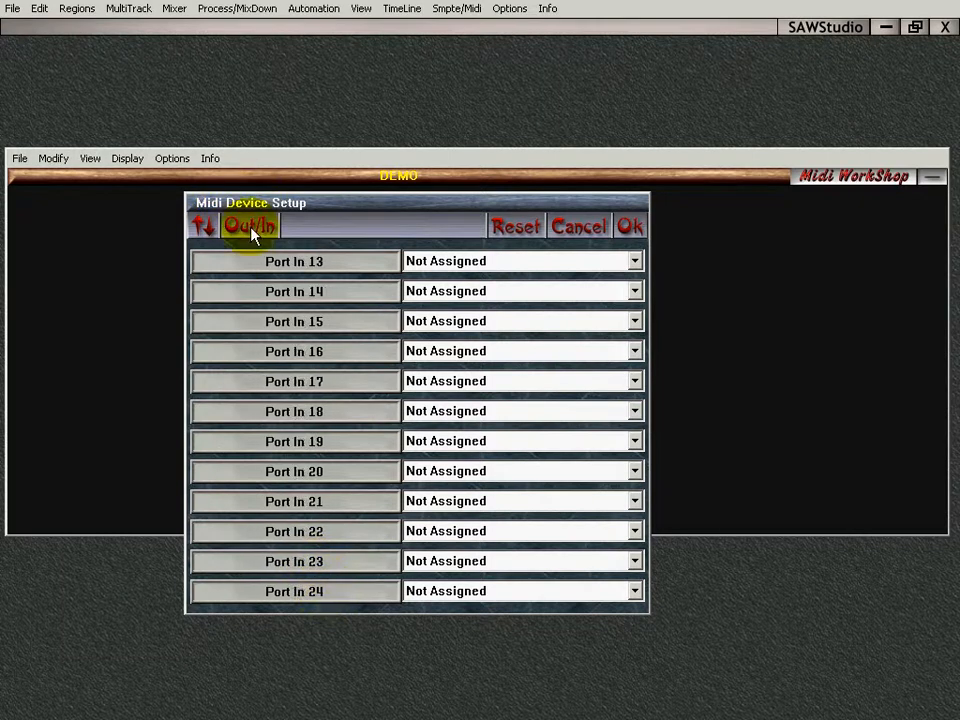
click(250, 228)
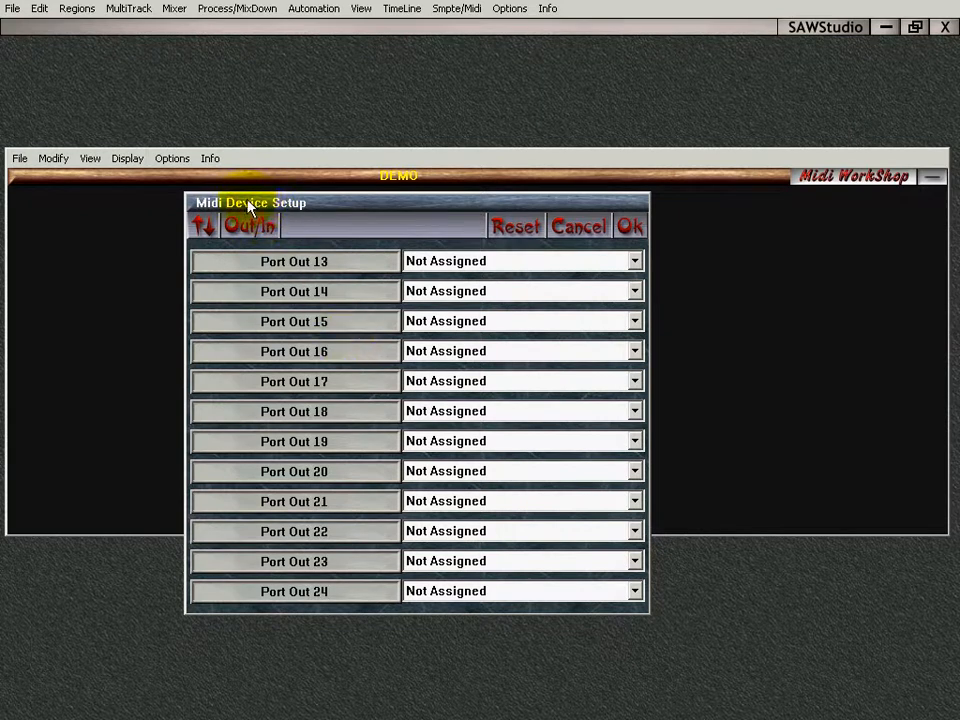
click(198, 228)
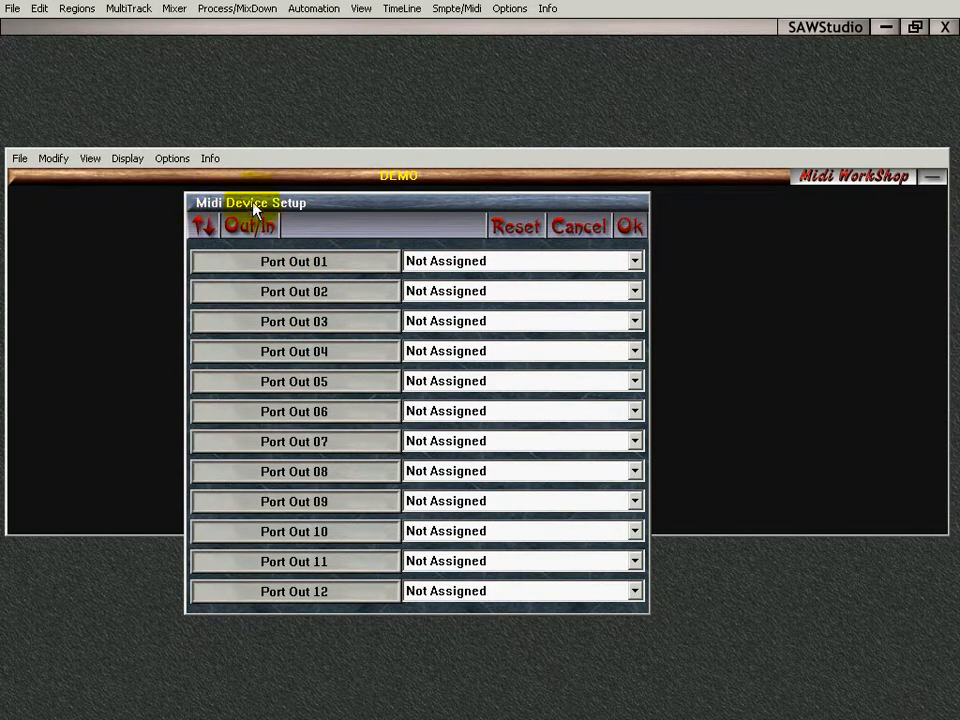
Label Port Out 01 as S80 and assign it to the Out USB Midi 1x1 device
click(292, 266)
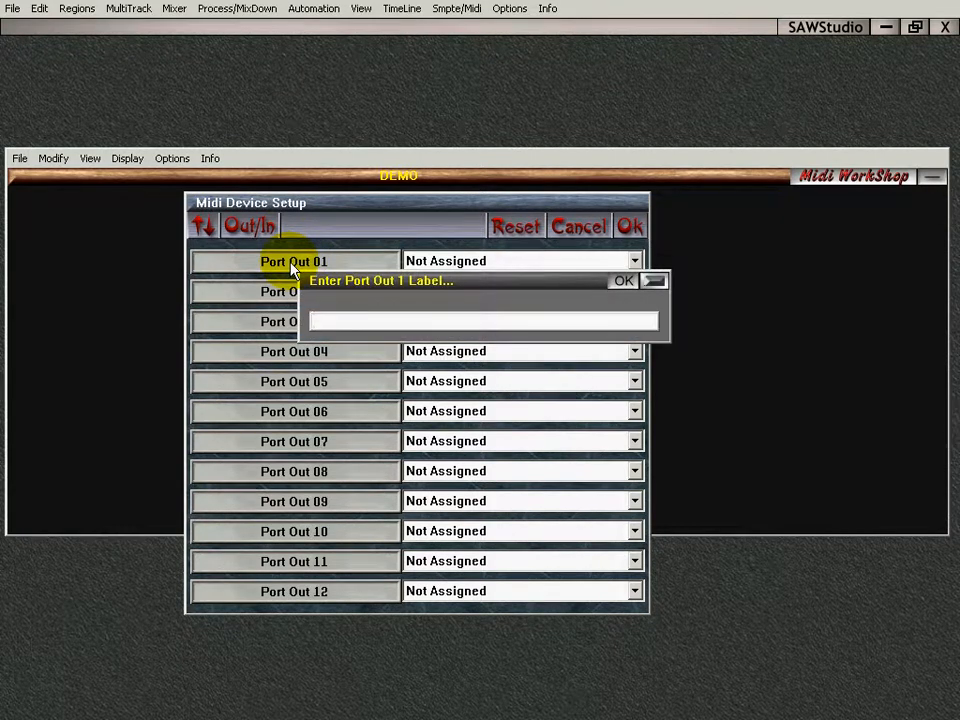
text(S80)
key(Return)
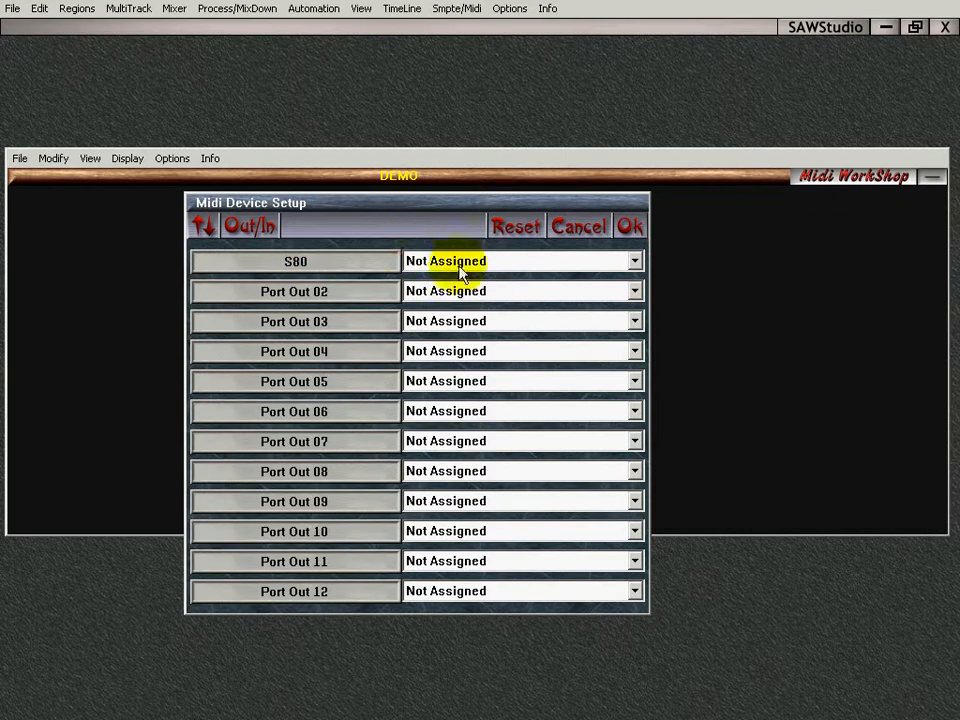
click(634, 262)
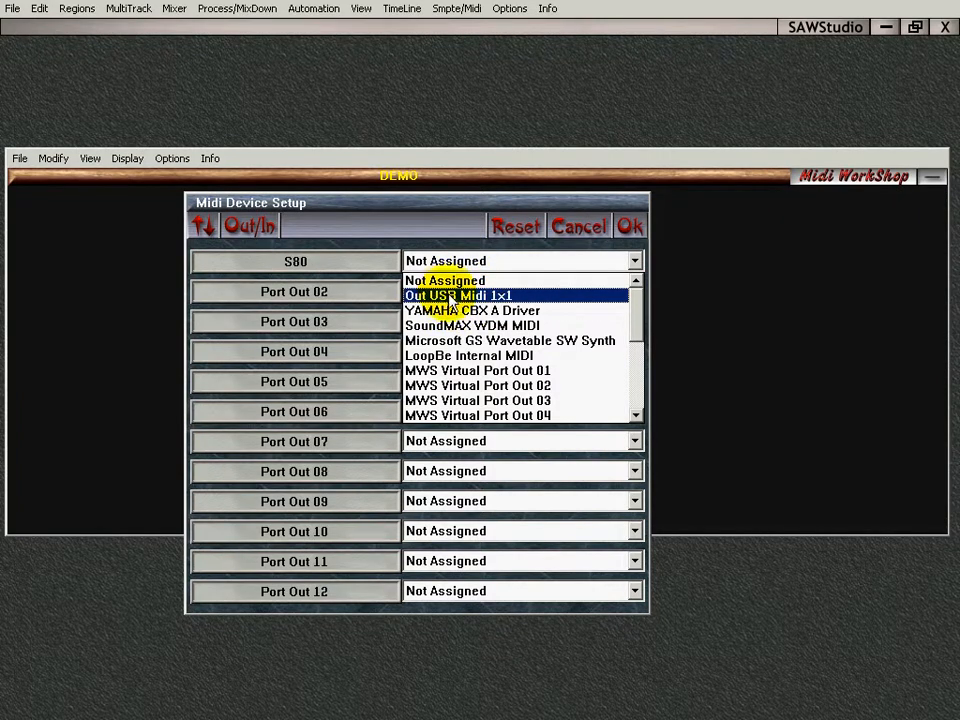
click(505, 297)
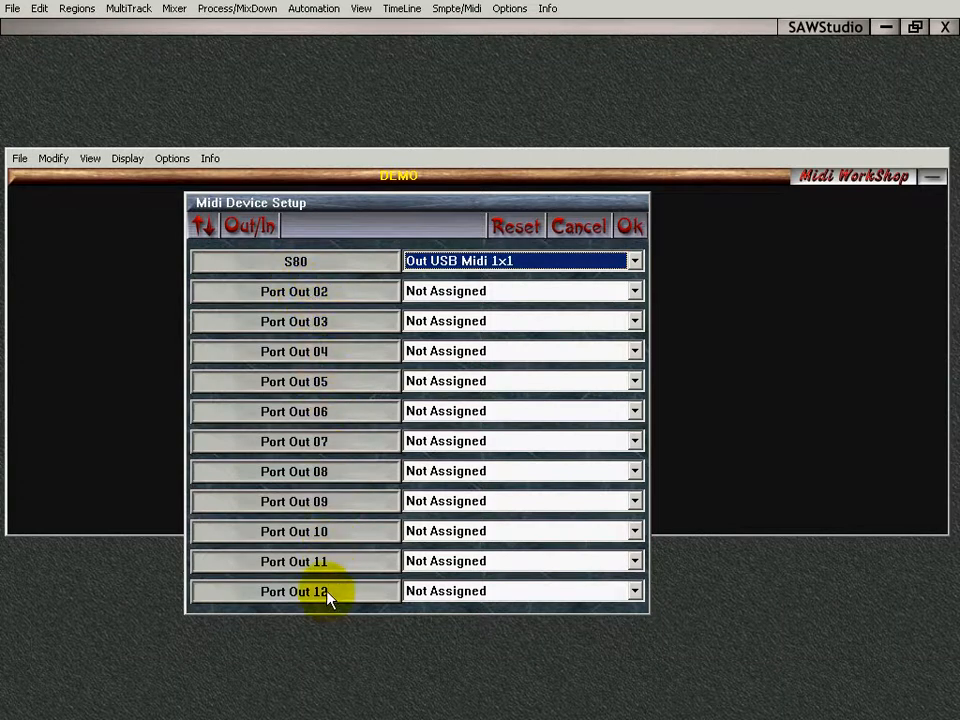
Label Port Out 02 as Sound Card PC and assign it to SoundMAX WDM MIDI
click(291, 293)
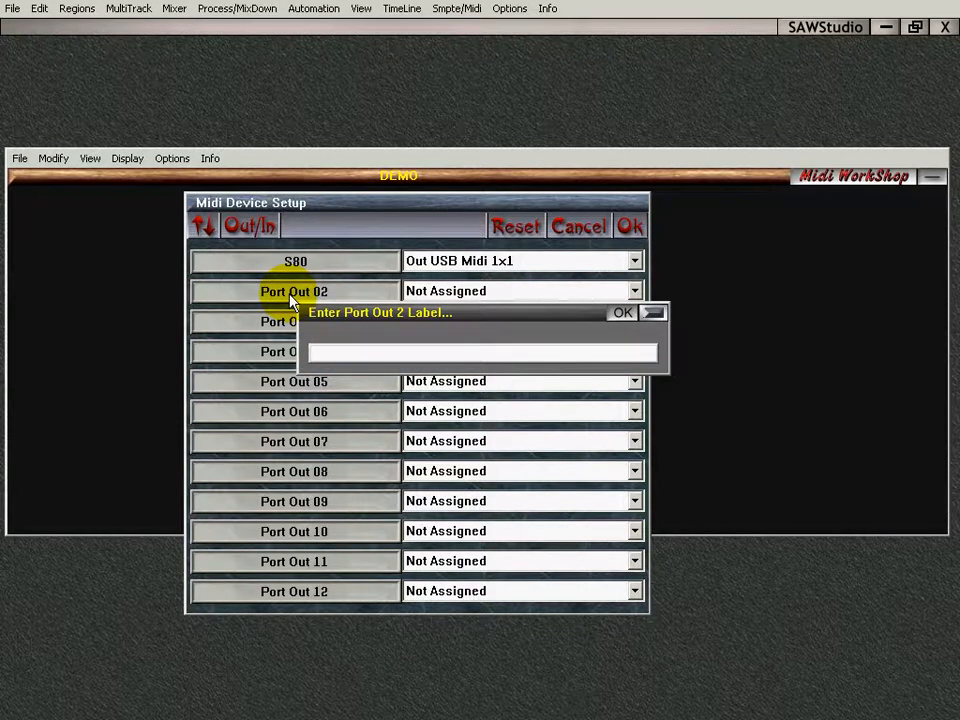
text(Sound Car)
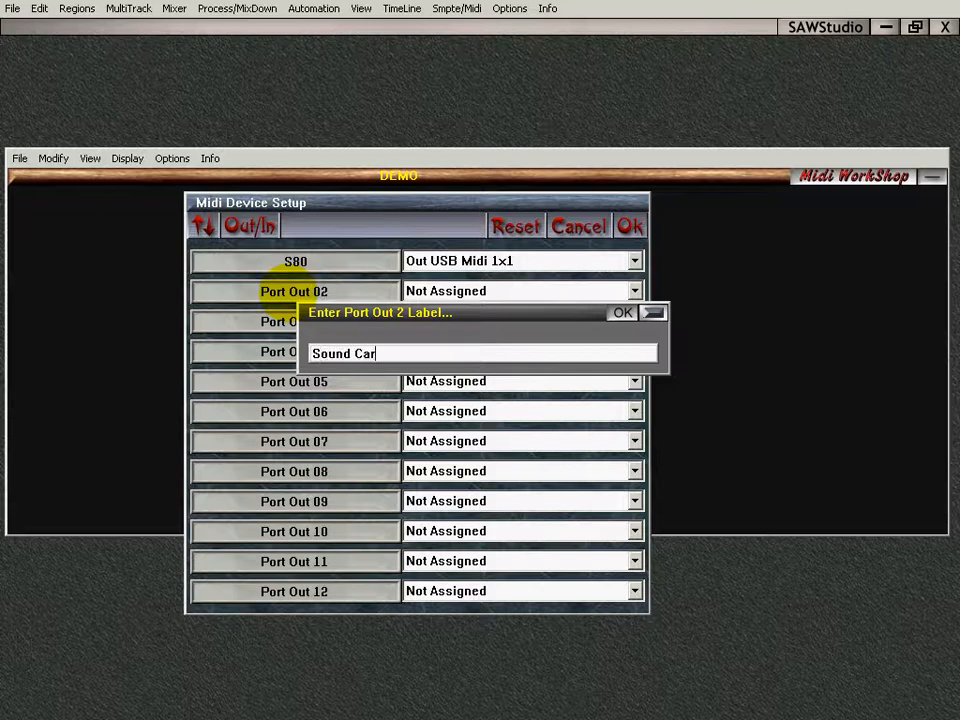
text(d PC)
key(Return)
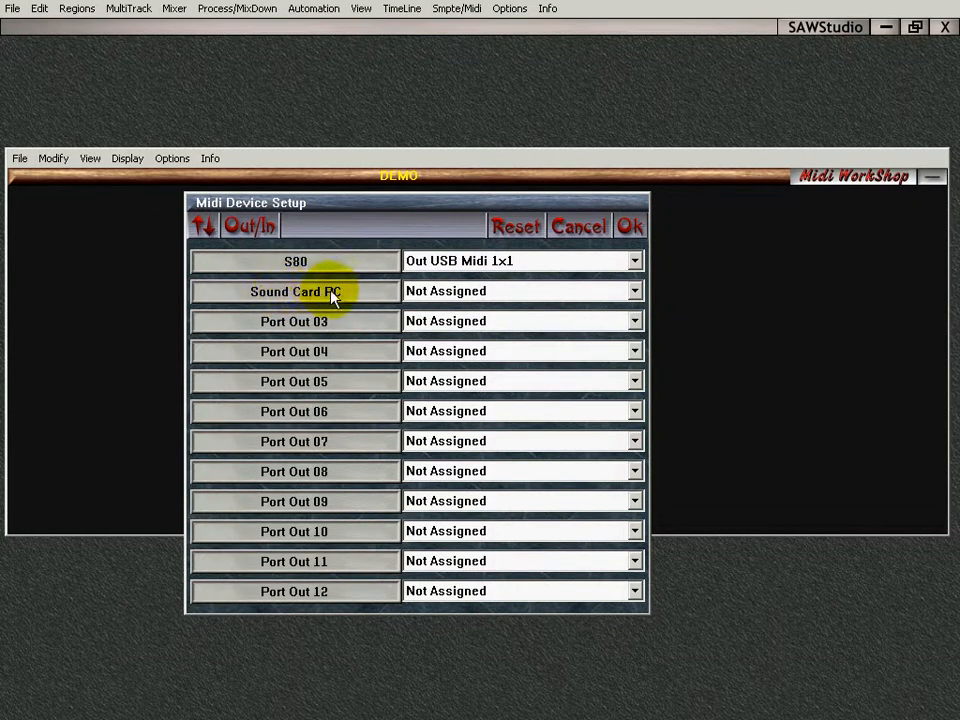
click(634, 292)
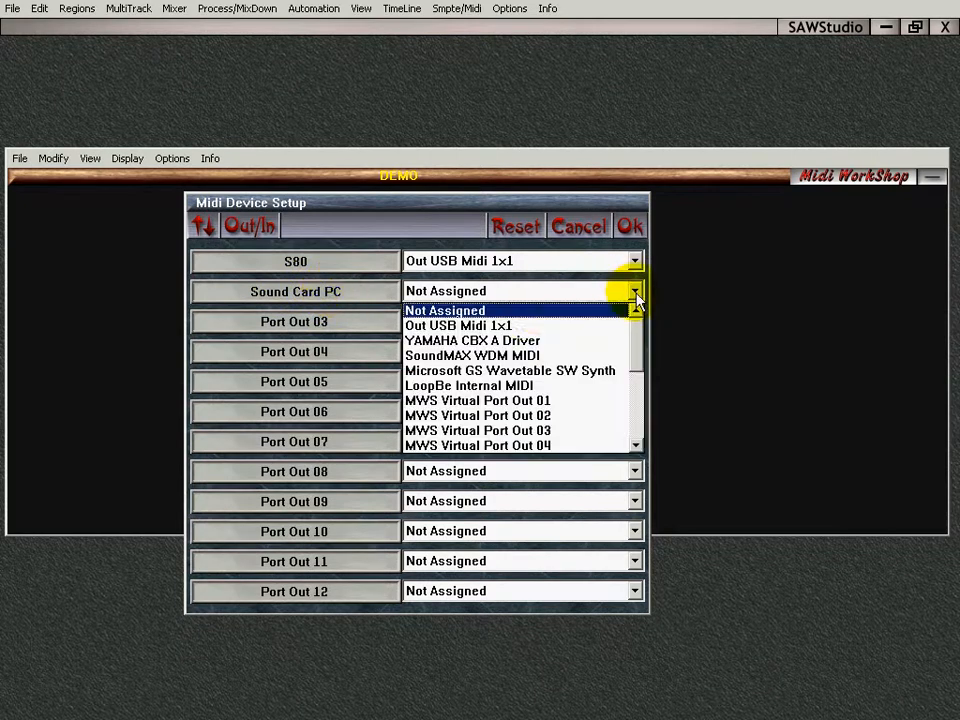
click(455, 356)
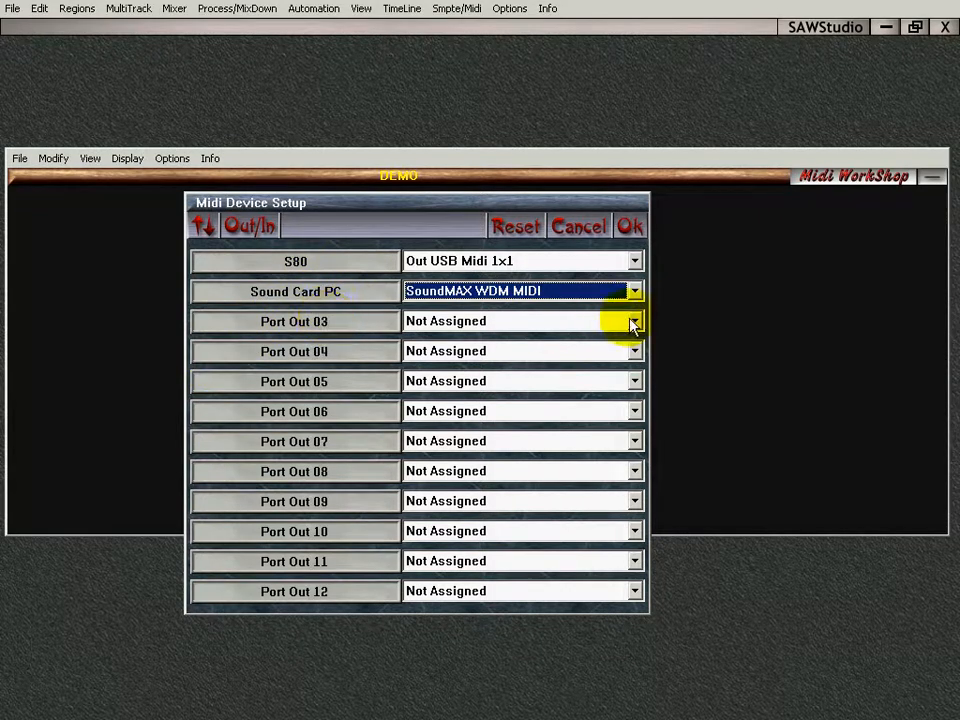
Label Port Out 03 as VST 1 and assign it to MWS Virtual Port Out 01
click(311, 323)
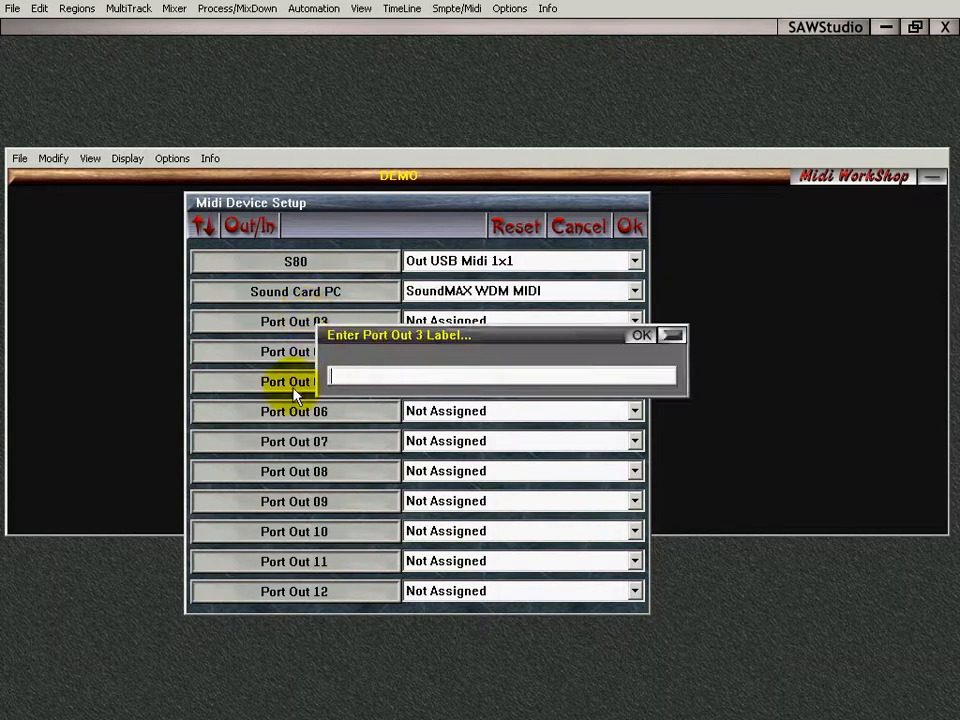
text(VST 1)
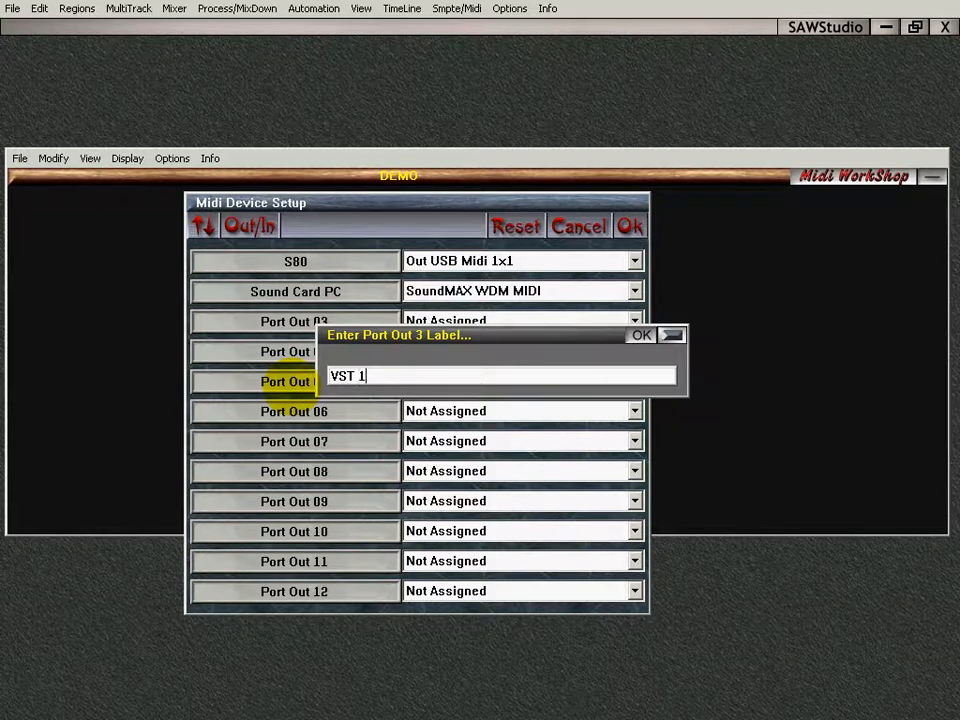
key(Return)
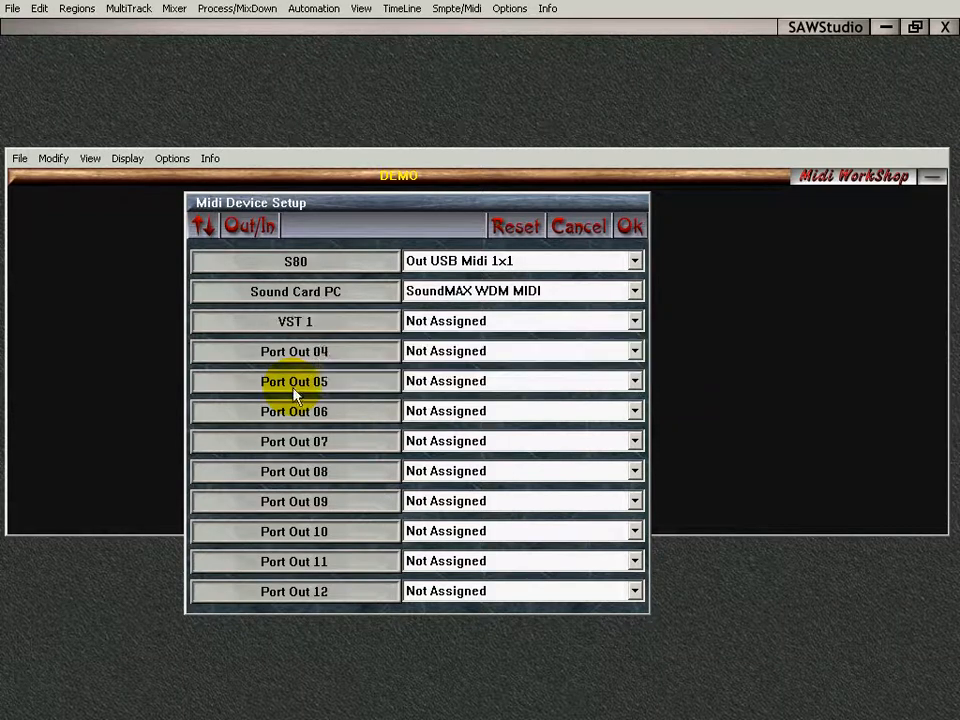
click(635, 321)
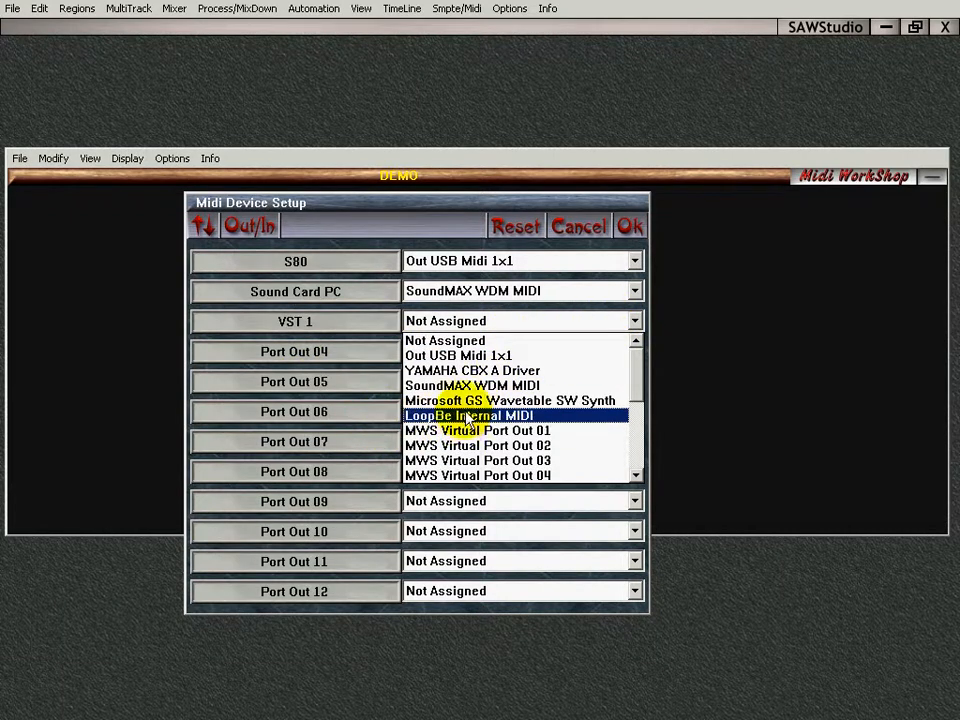
click(496, 432)
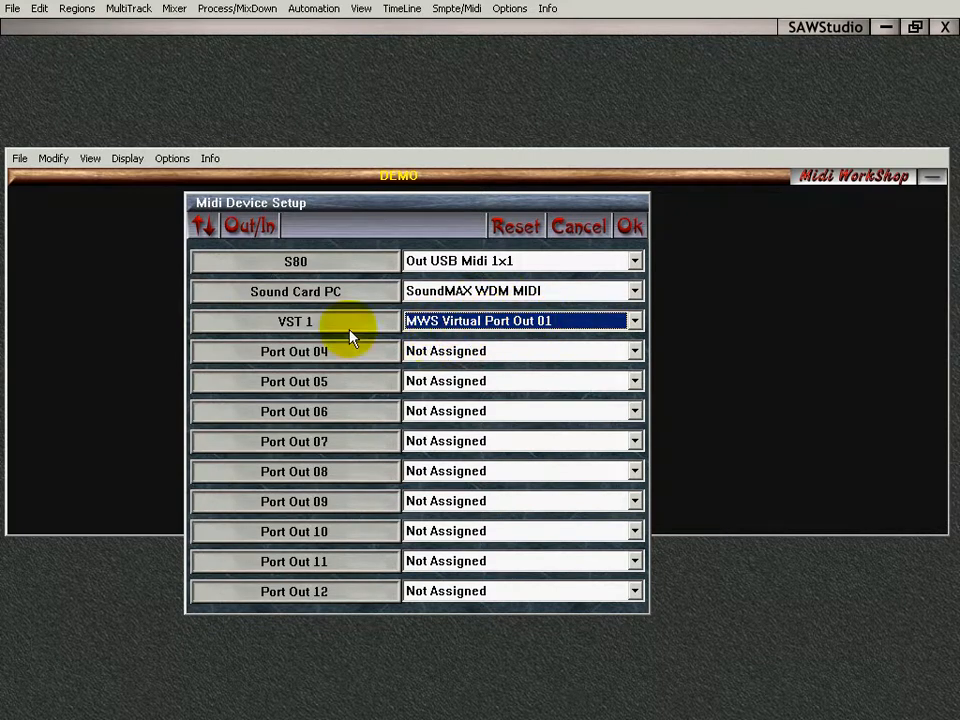
Label Port Out 04 as VST 2 and Port Out 05 as VST 3
click(307, 358)
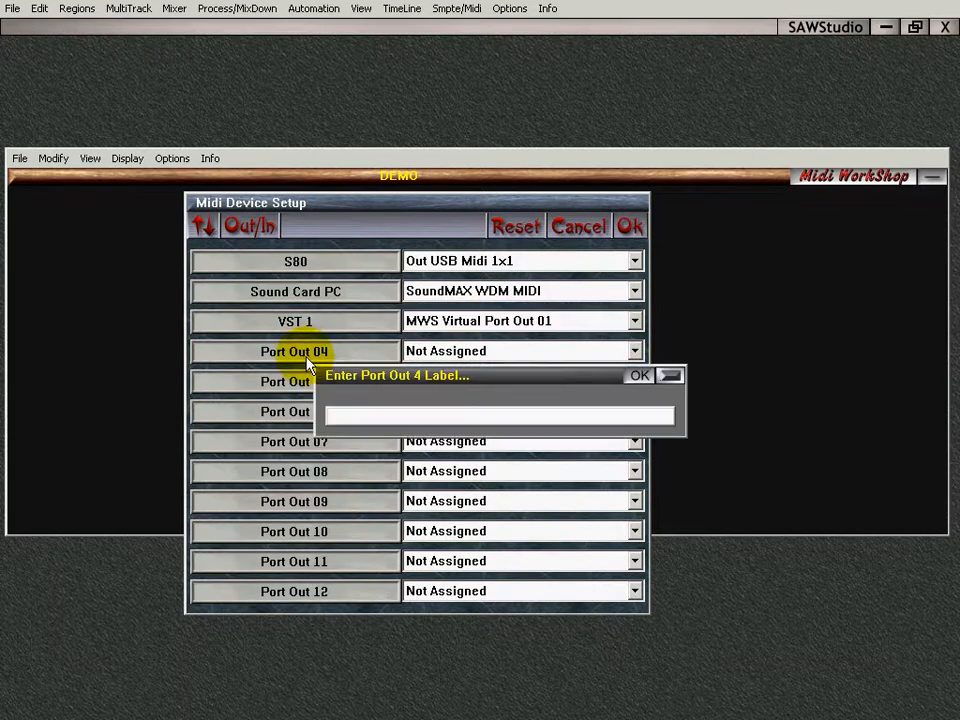
text(VST 2)
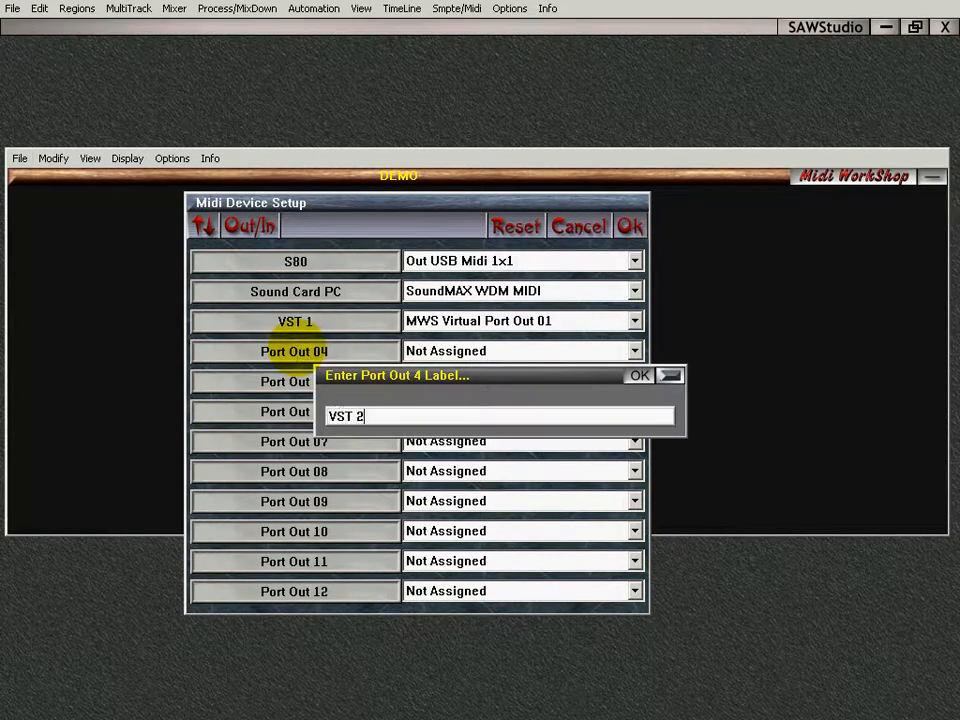
key(Return)
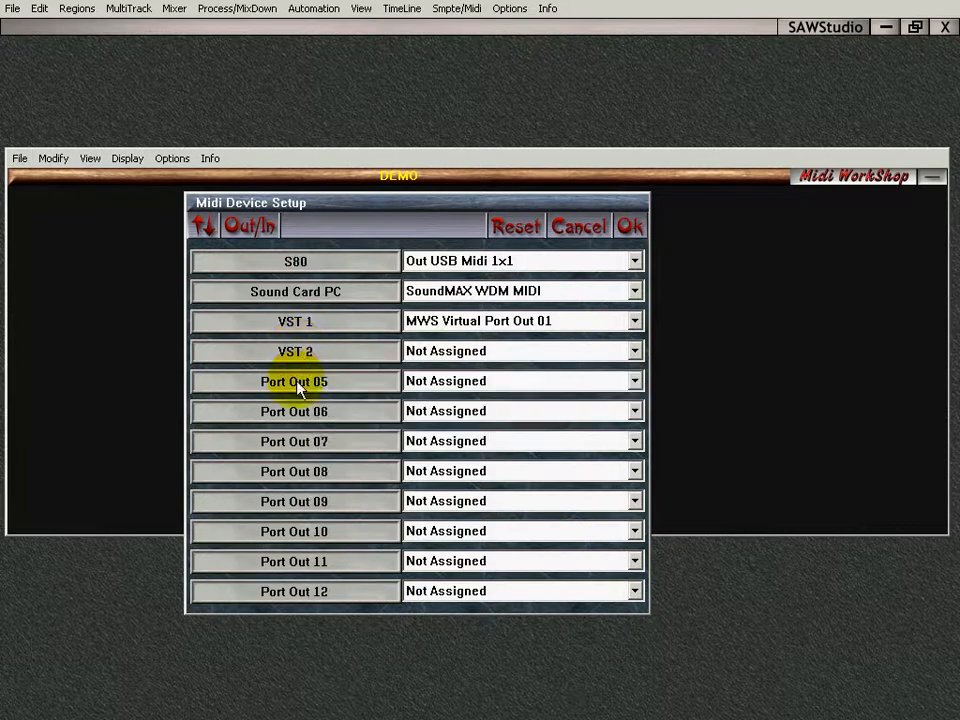
click(297, 383)
text(VST 3)
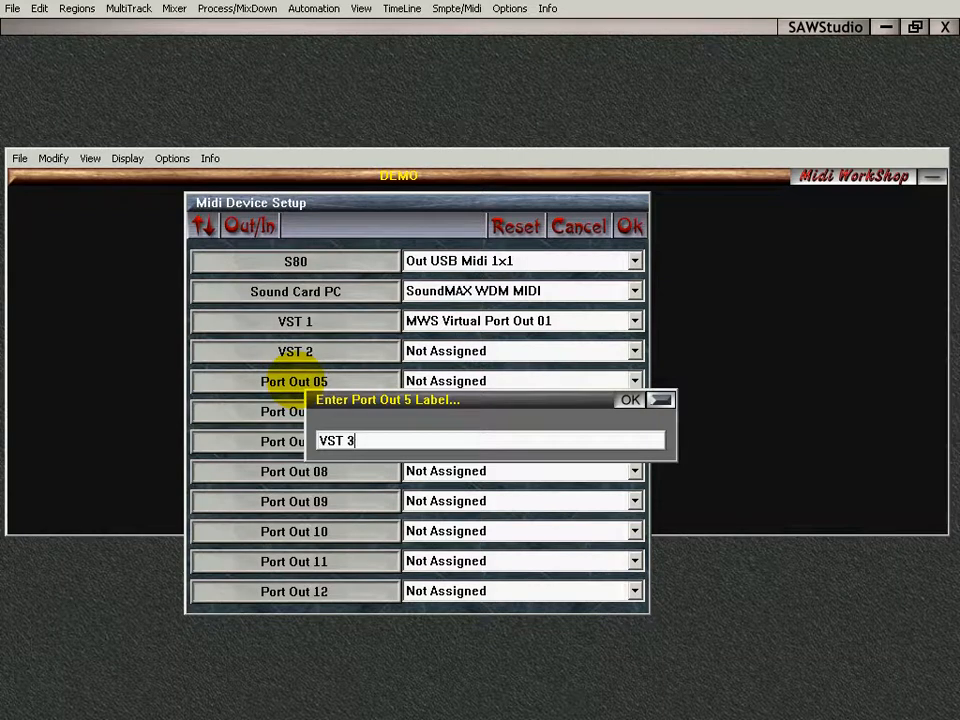
key(Return)
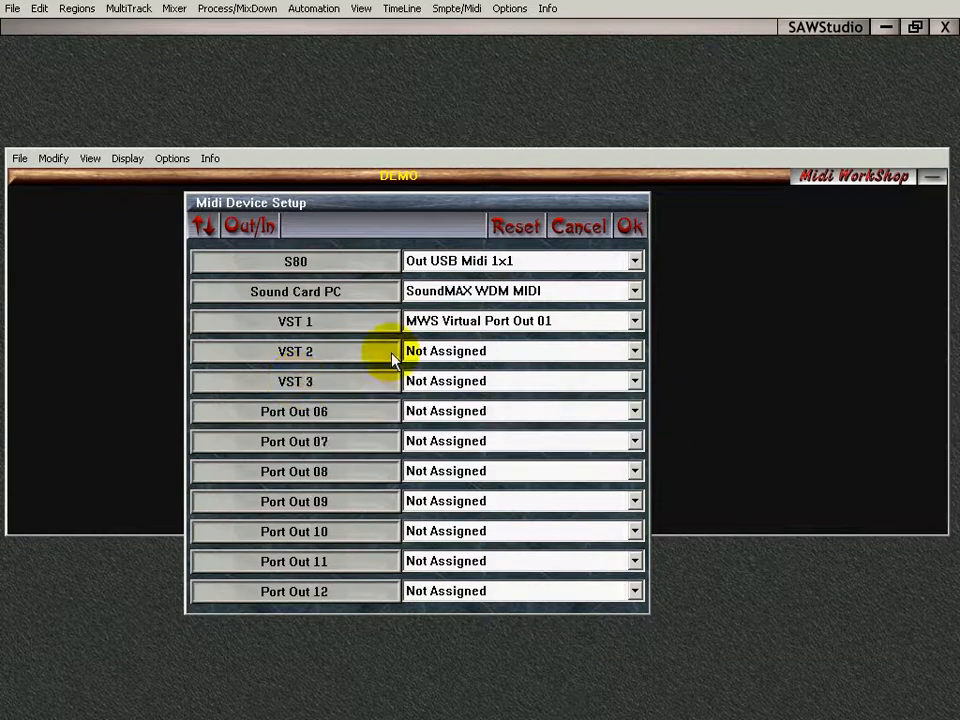
Assign VST 2 to MWS Virtual Port Out 02 and VST 3 to MWS Virtual Port Out 03
click(630, 353)
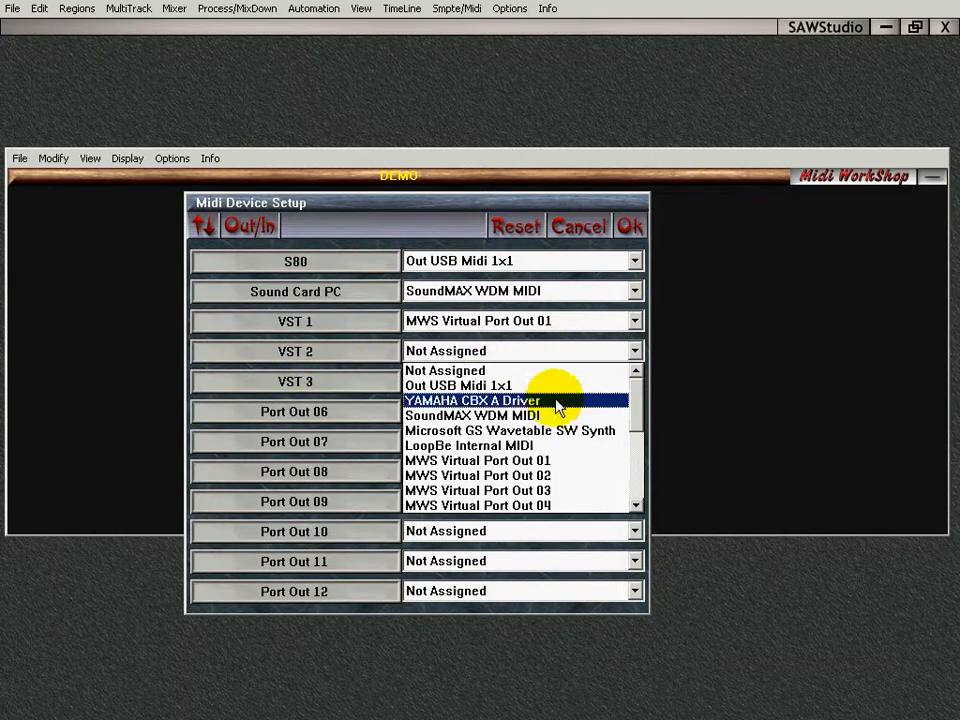
click(541, 475)
click(633, 381)
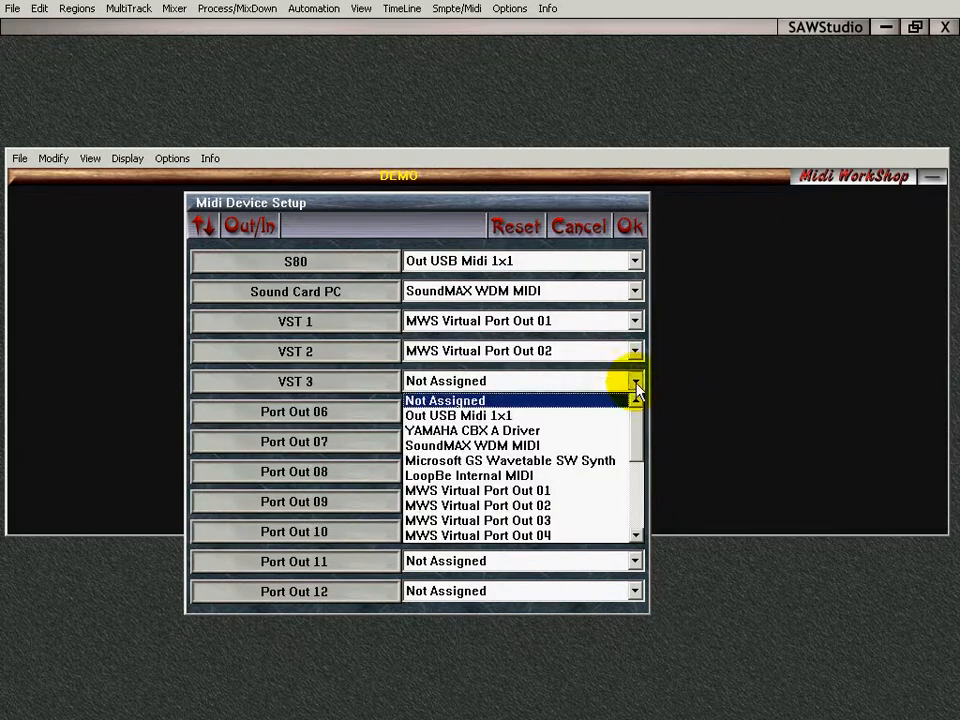
click(550, 521)
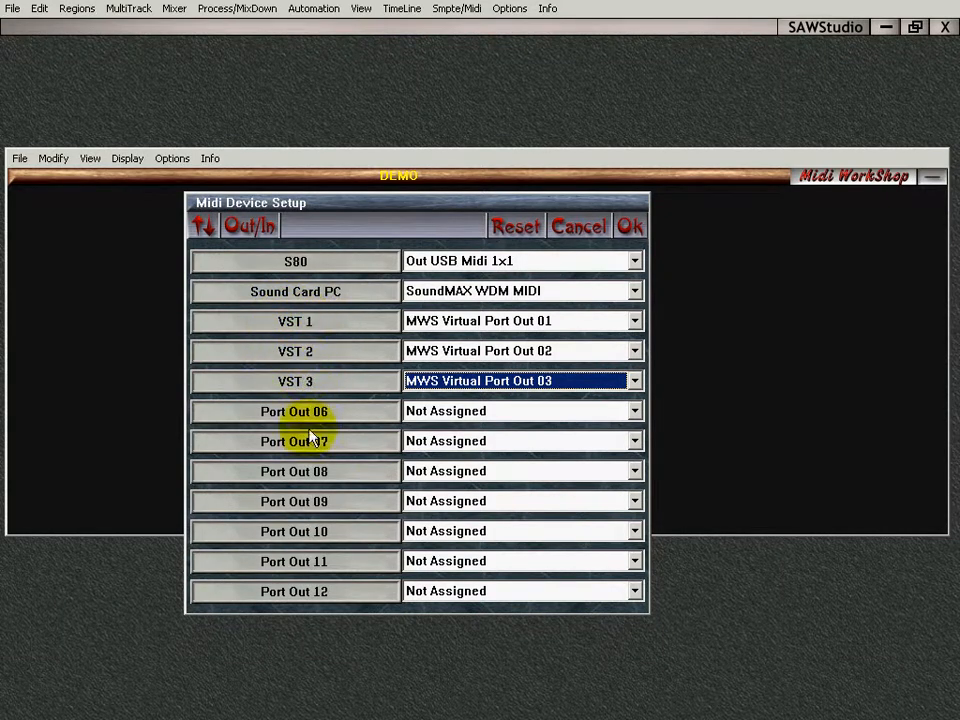
Label Port In 01 as S80 and assign it to the In USB Midi 1x1 device
click(266, 229)
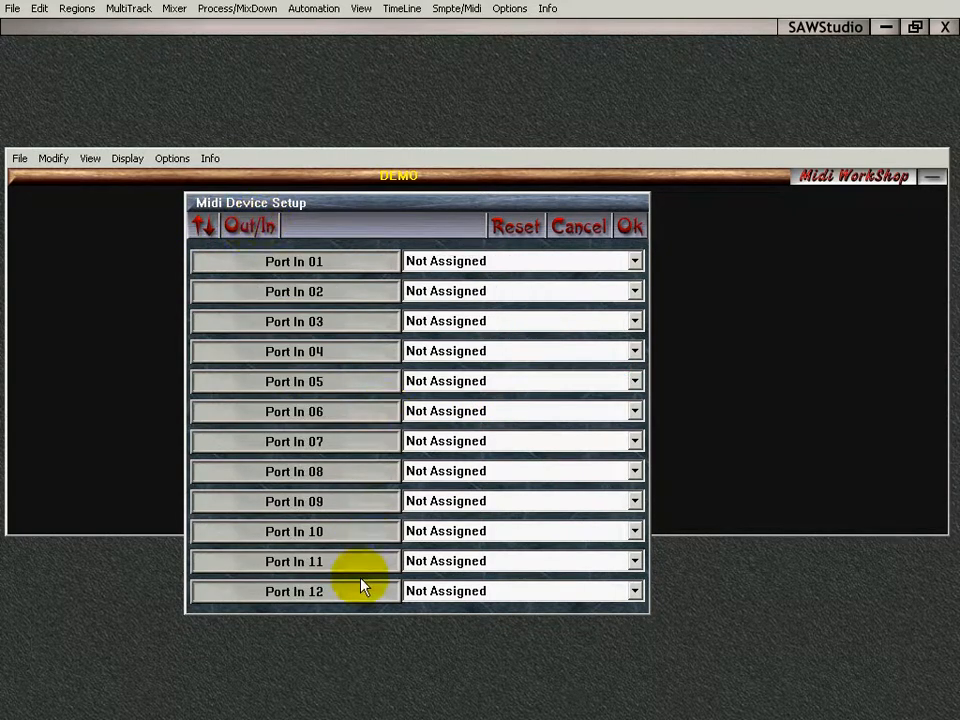
click(338, 265)
text(S80)
key(Return)
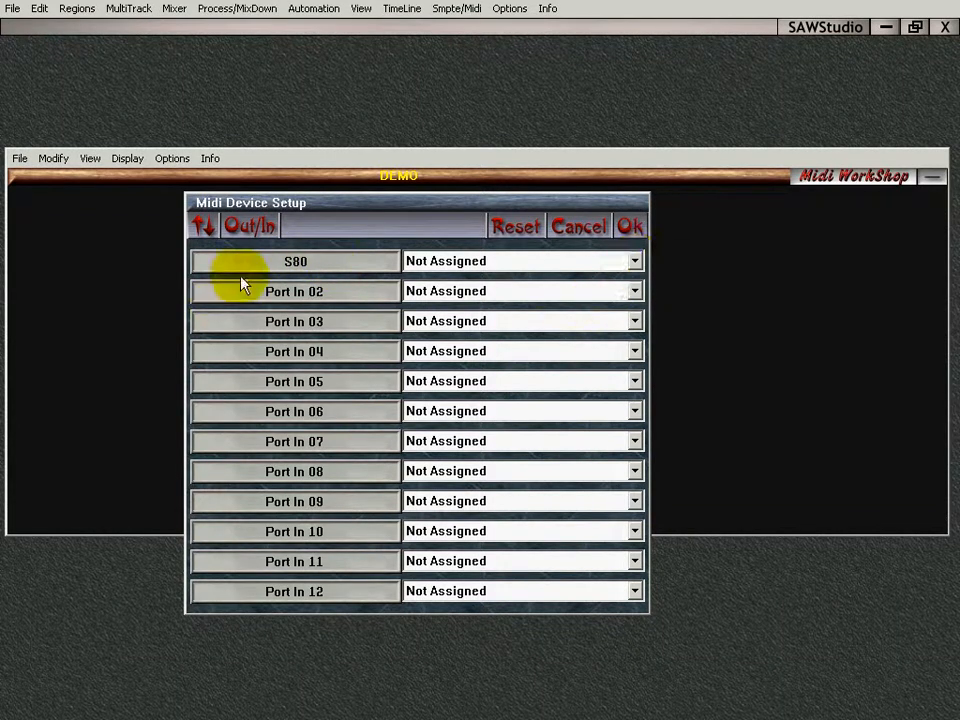
click(634, 260)
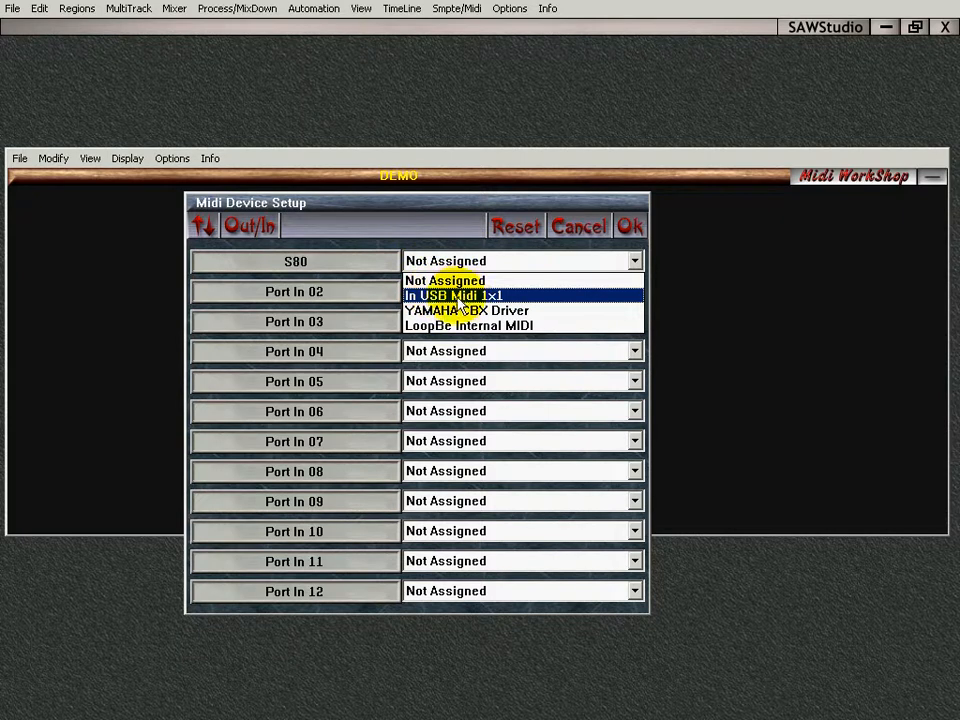
click(489, 297)
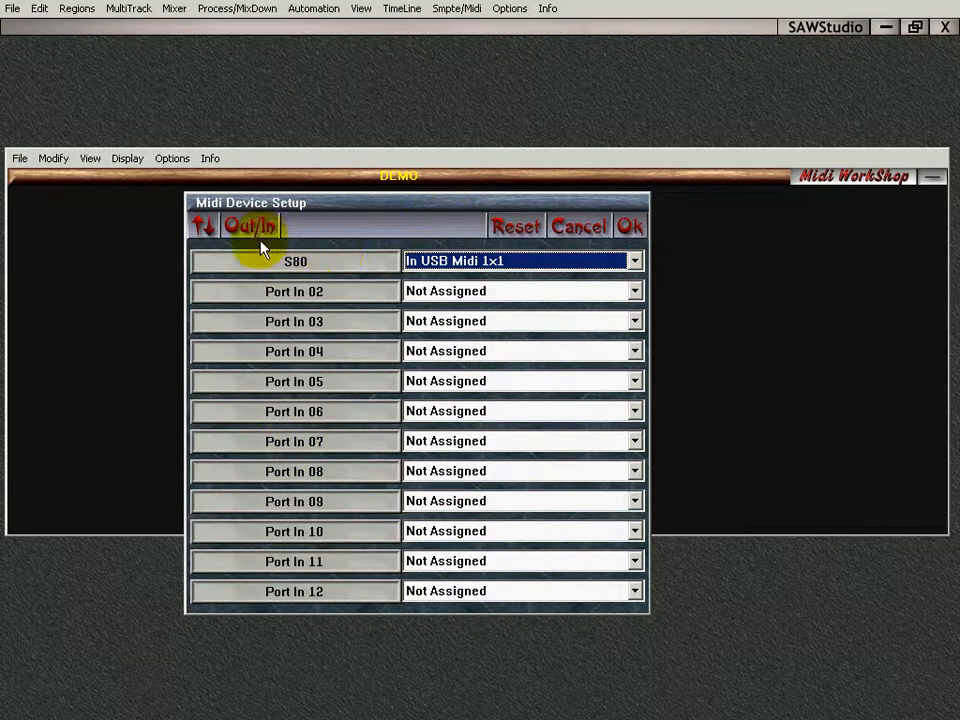
Finish the MIDI device setup and save the current Midi WorkShop preferences as the default
click(236, 232)
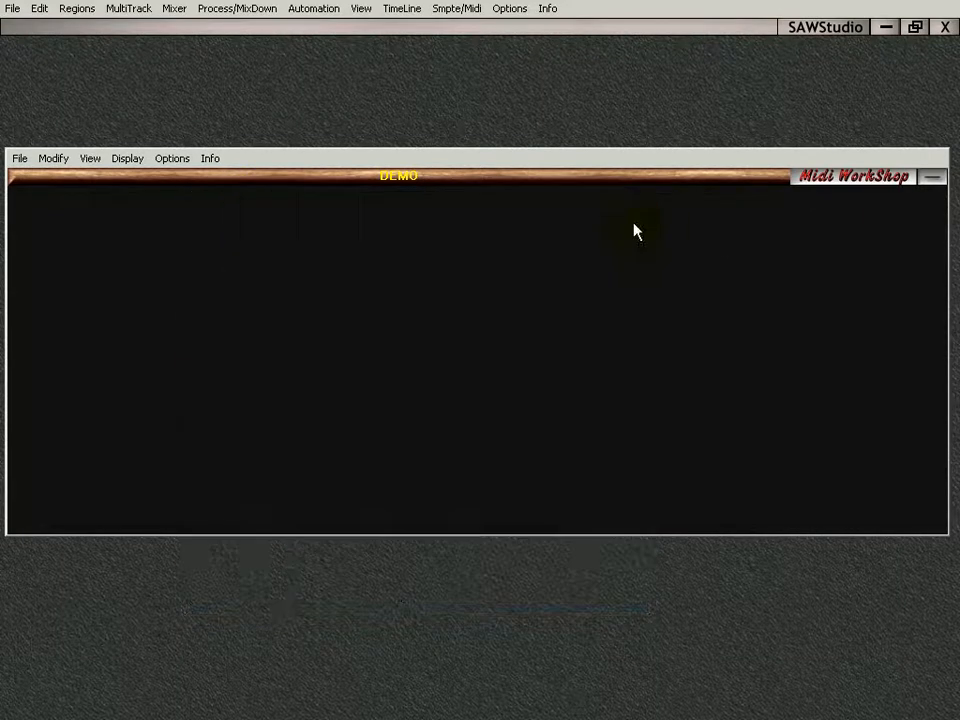
click(20, 159)
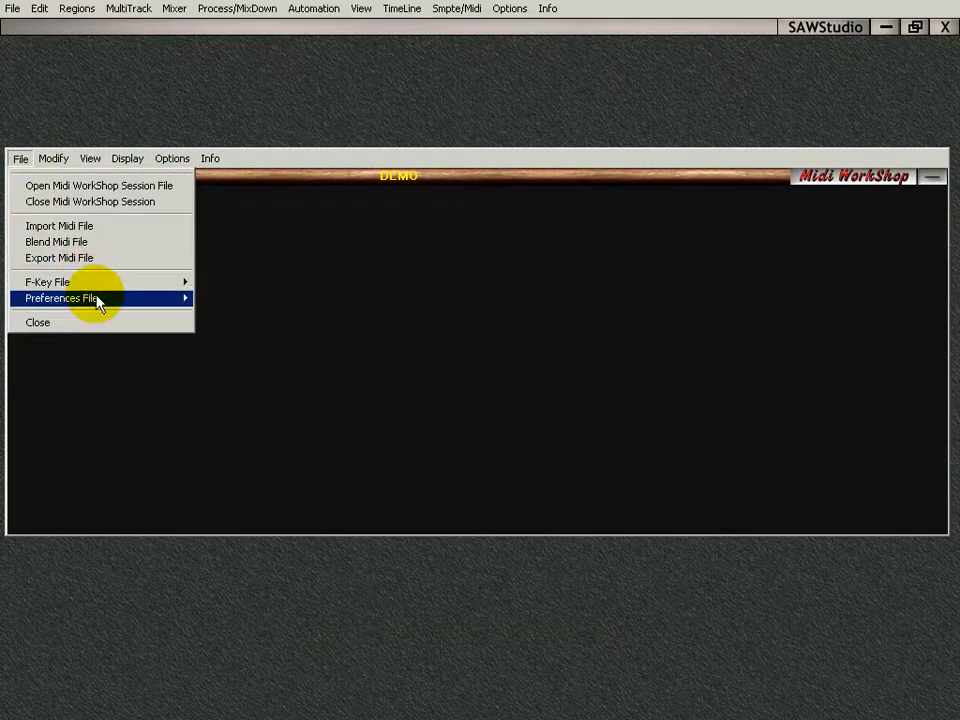
mouse_move(97, 302)
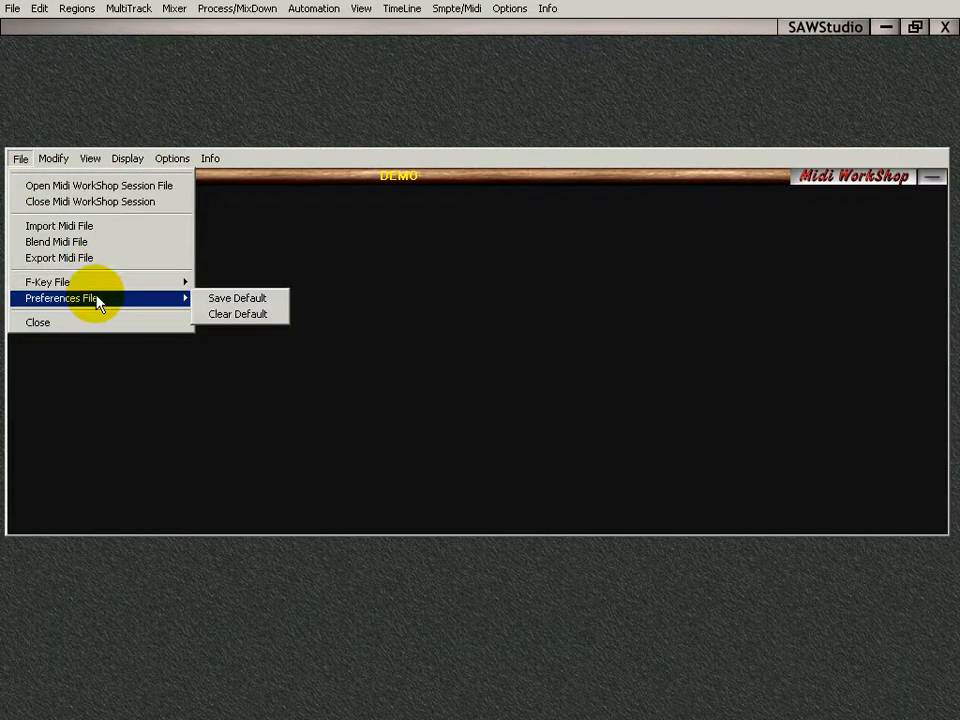
click(237, 299)
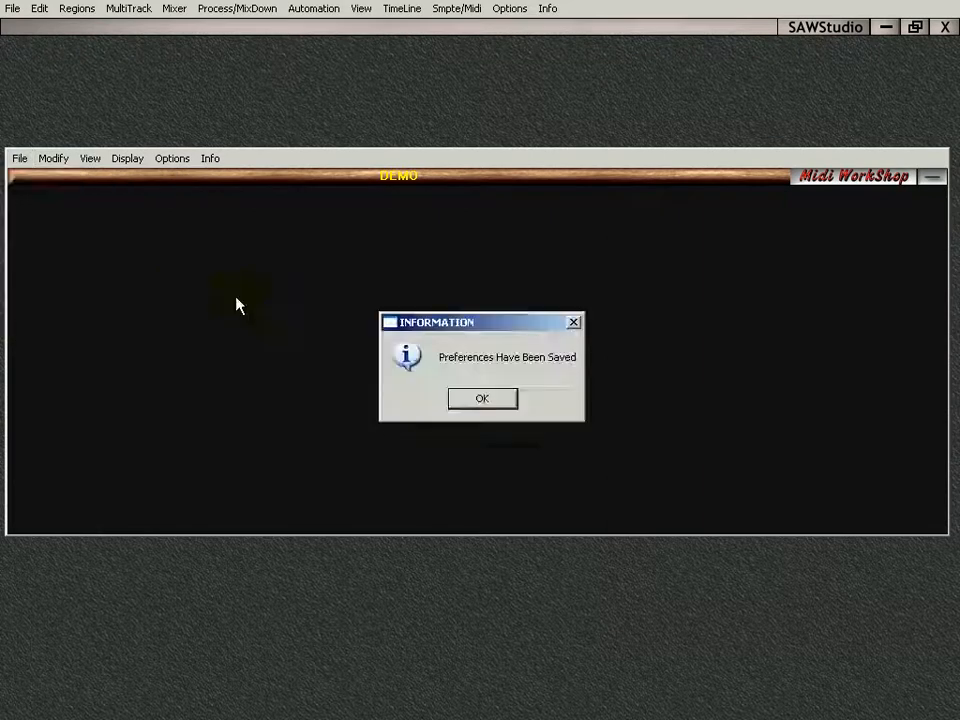
click(482, 399)
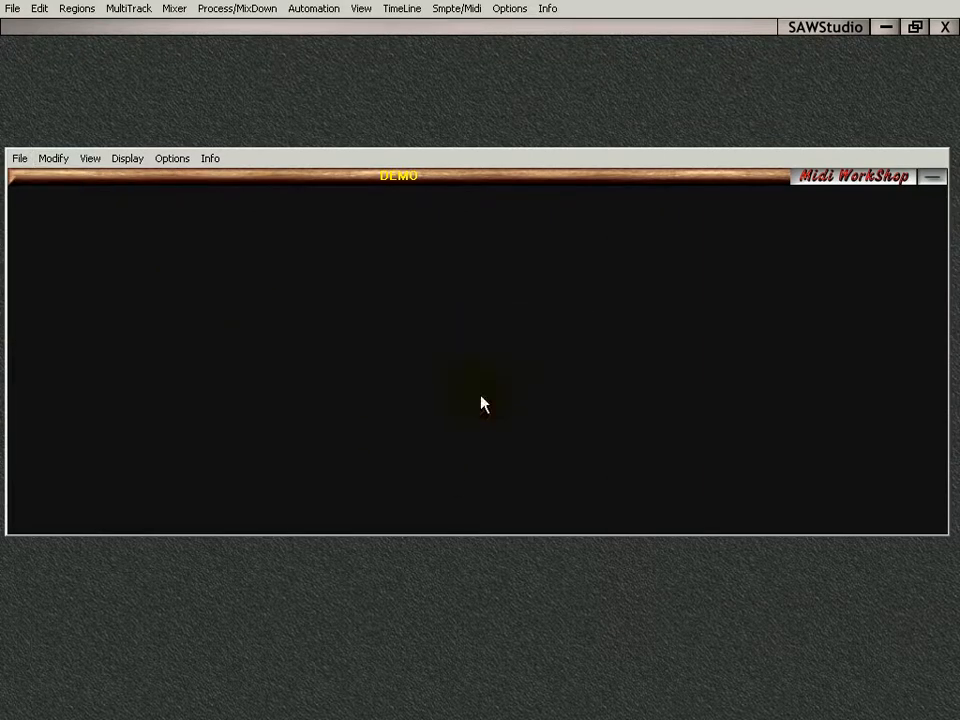
Reopen Midi Device Setup, check the output and input port assignments, and close the dialog
click(172, 158)
click(182, 184)
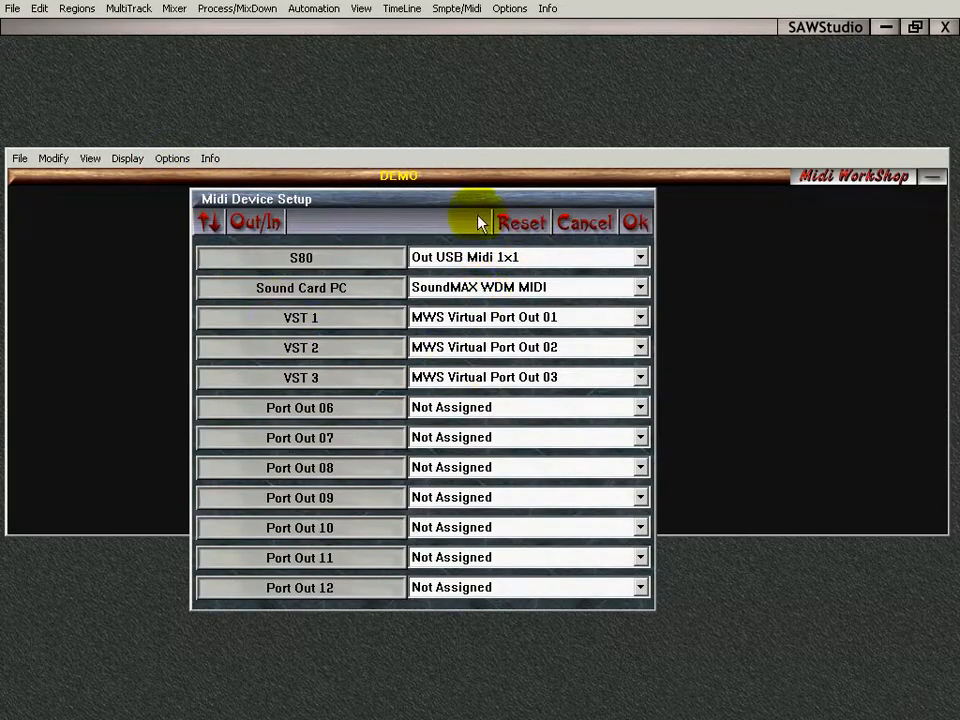
click(268, 220)
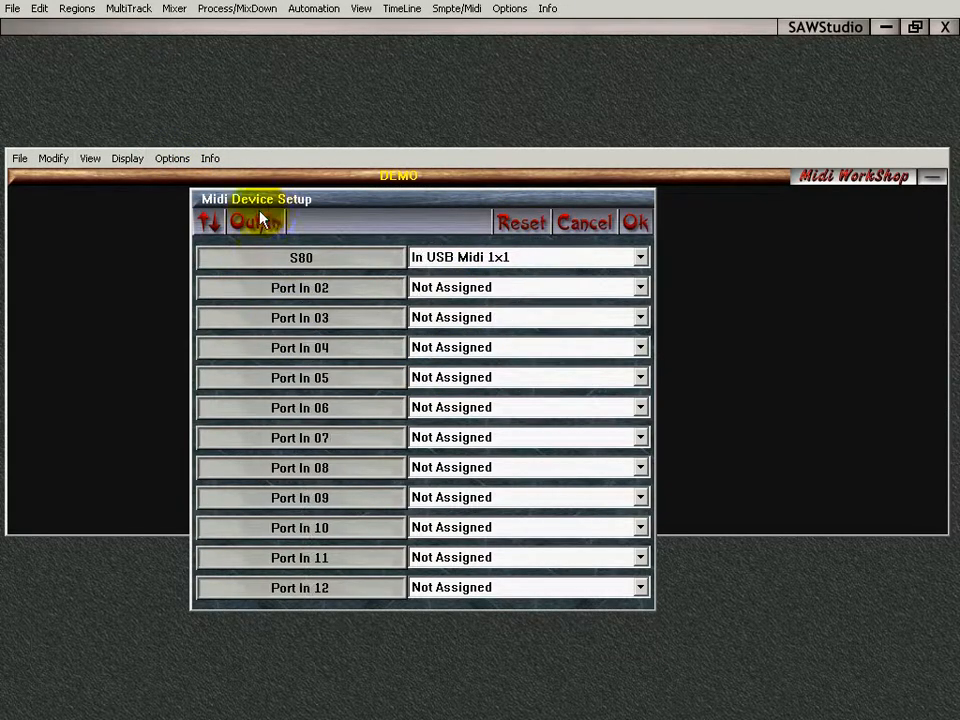
click(262, 221)
click(637, 222)
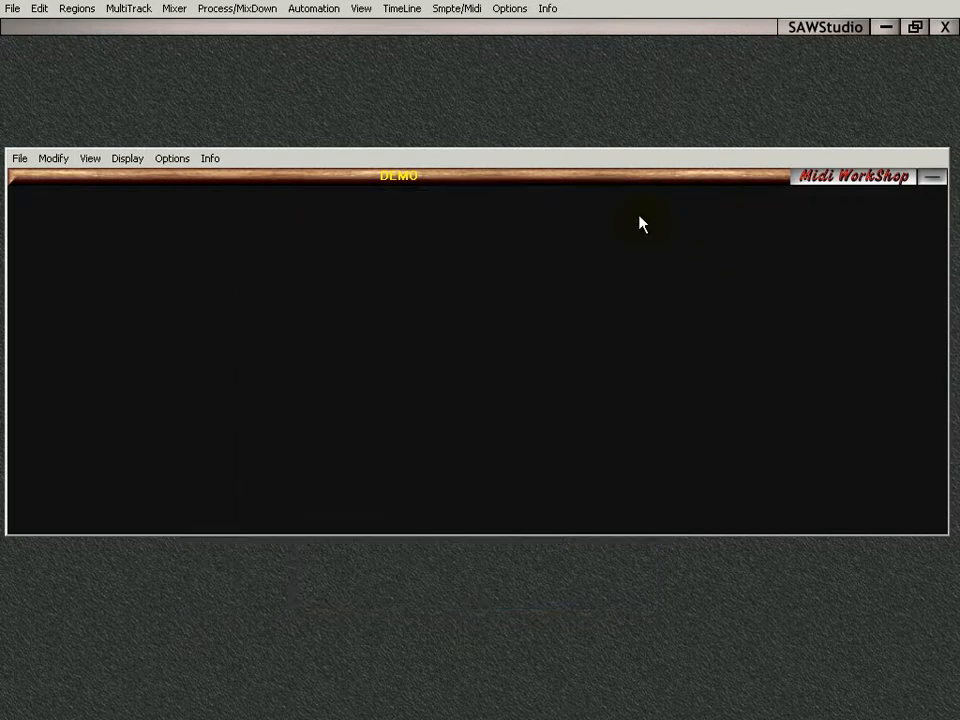